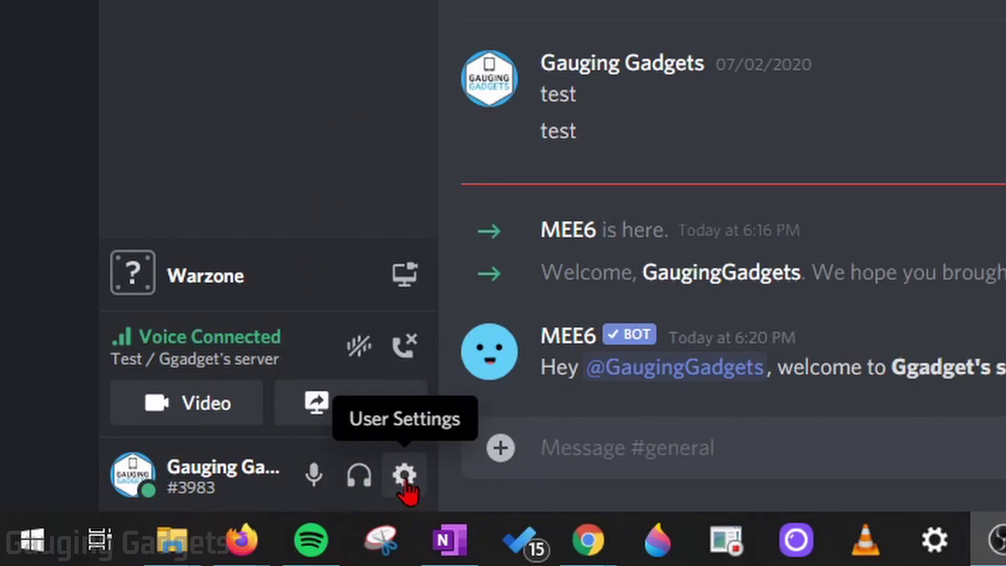
- Open Discord's User Settings from the gear beside the username
left_click(405, 477)
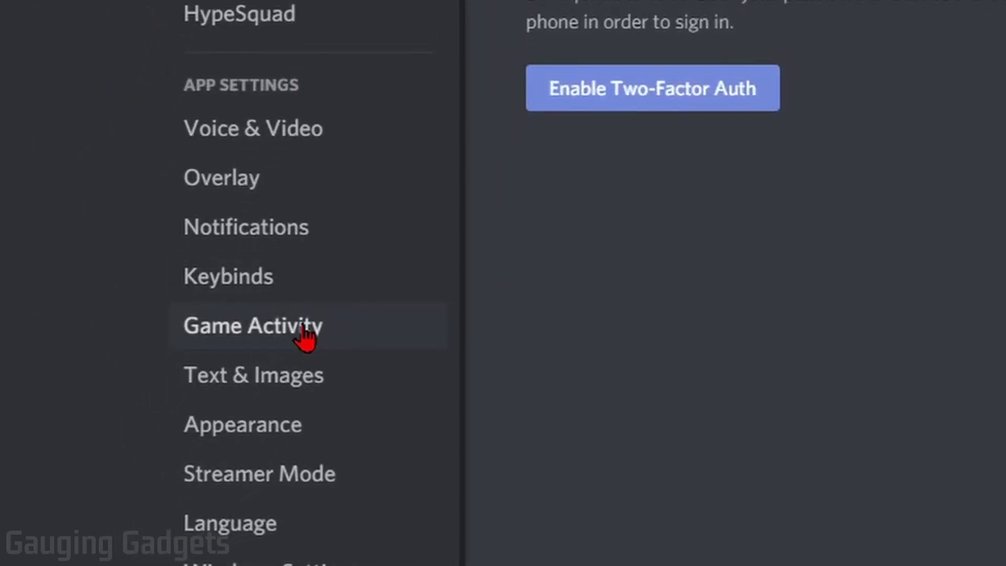
- On the Game Activity page, turn off showing the running game, Warzone, as a status
left_click(239, 332)
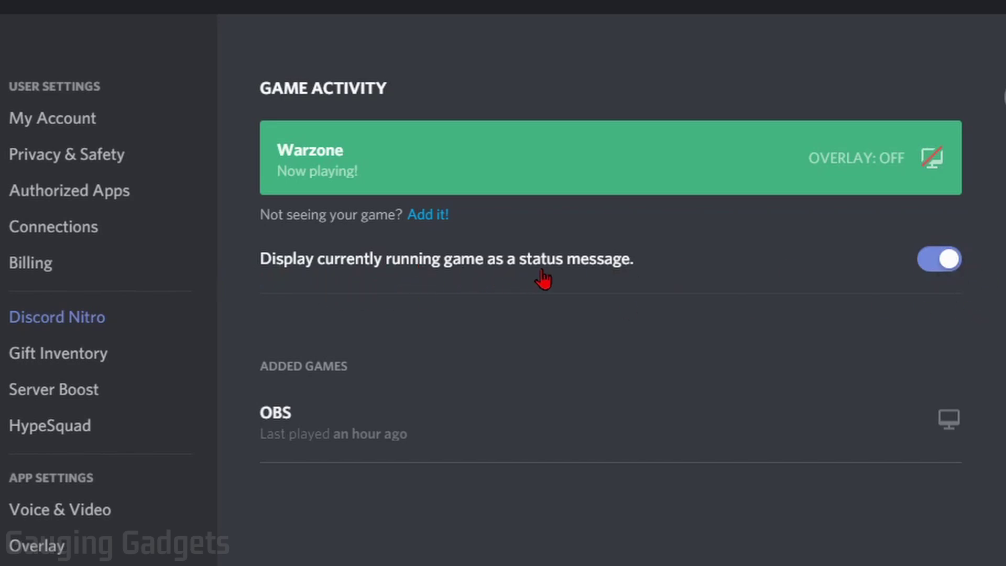
left_click(940, 259)
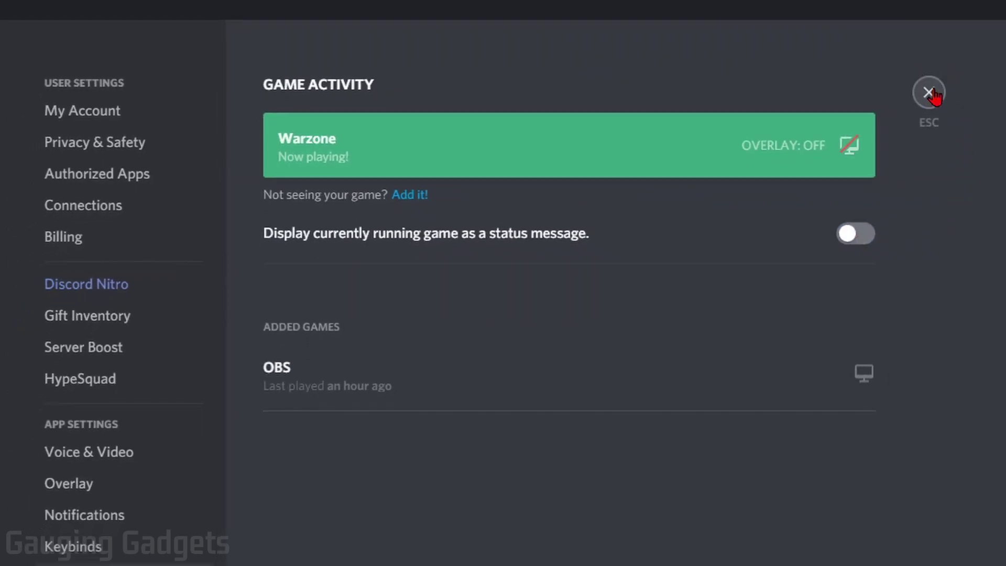
left_click(929, 95)
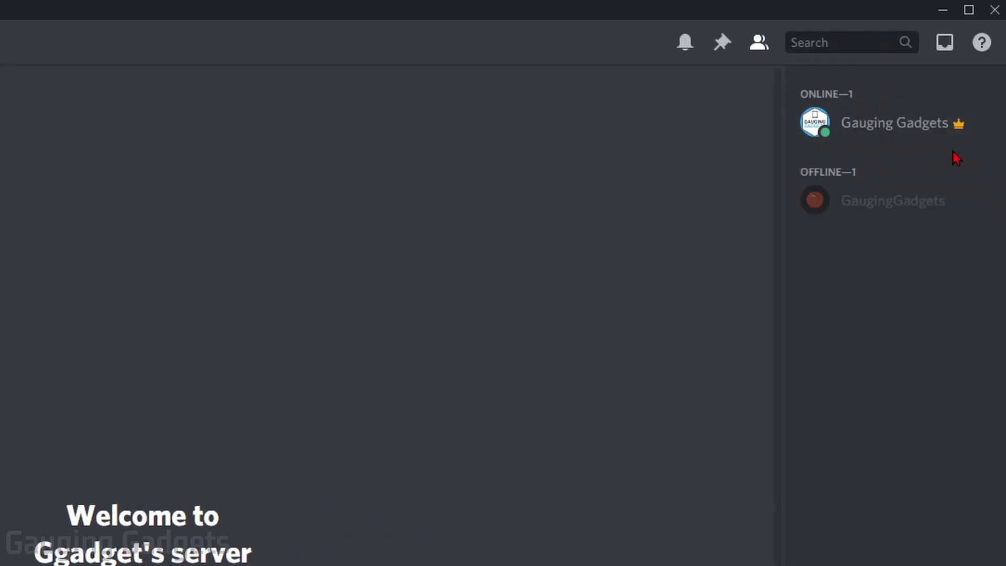